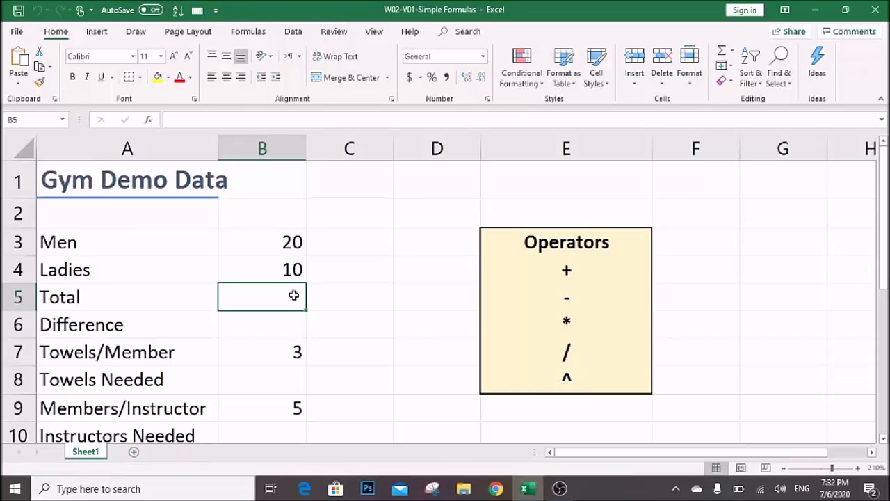
- Enter the formula =20+10 in the Total cell B5 and check the cells it adds up
left_click(380, 268)
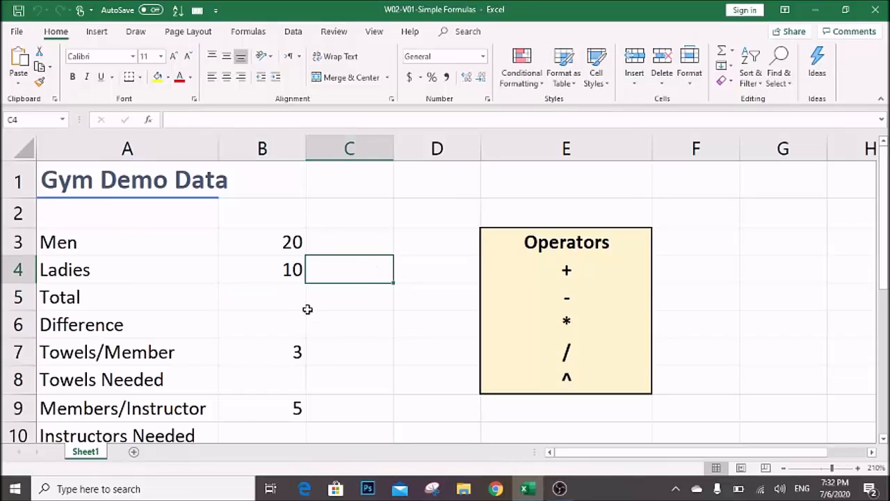
left_click(265, 304)
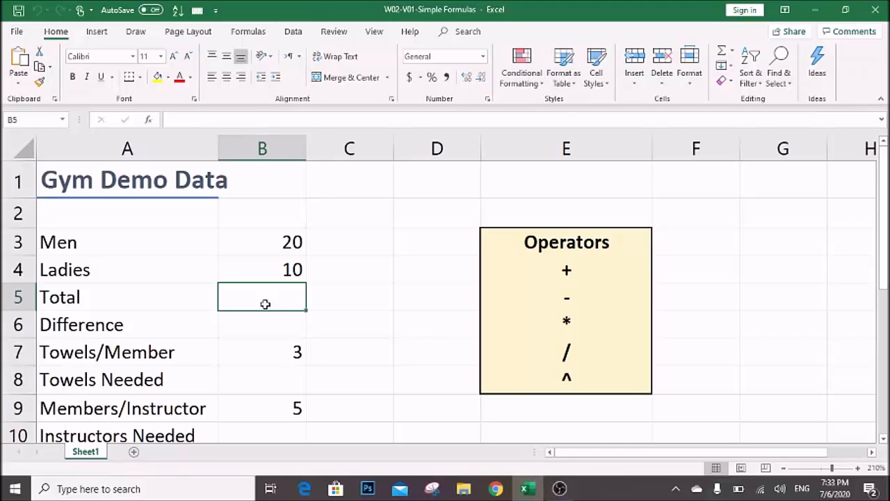
type("=")
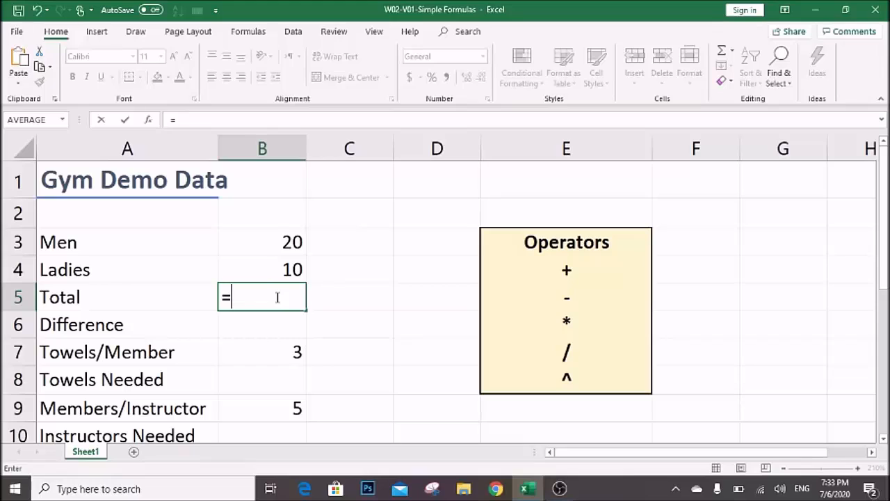
type("20")
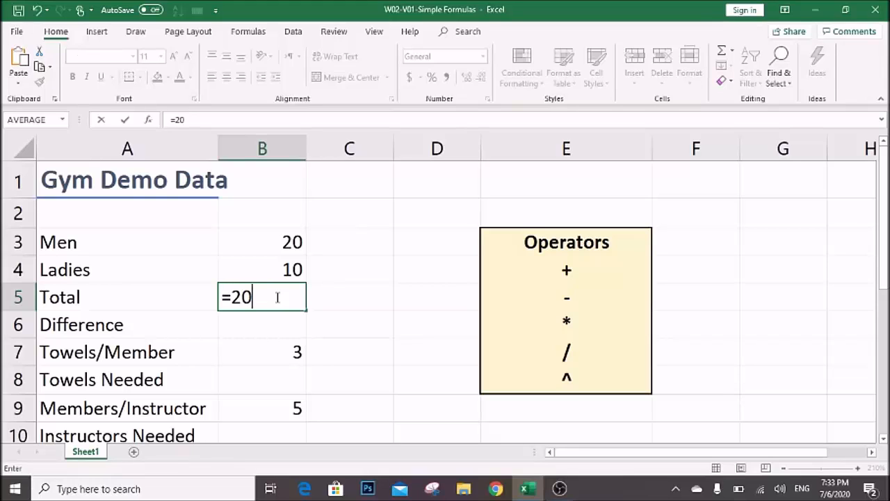
type("+10")
key("Return")
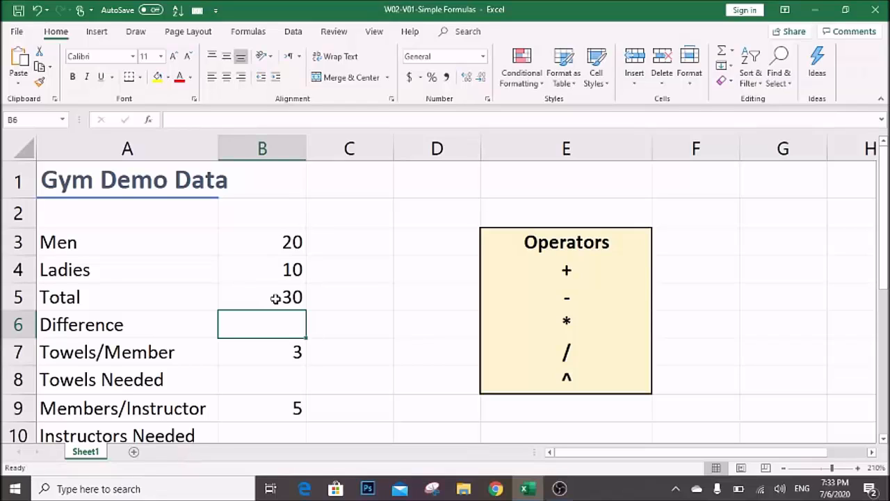
left_click(278, 296)
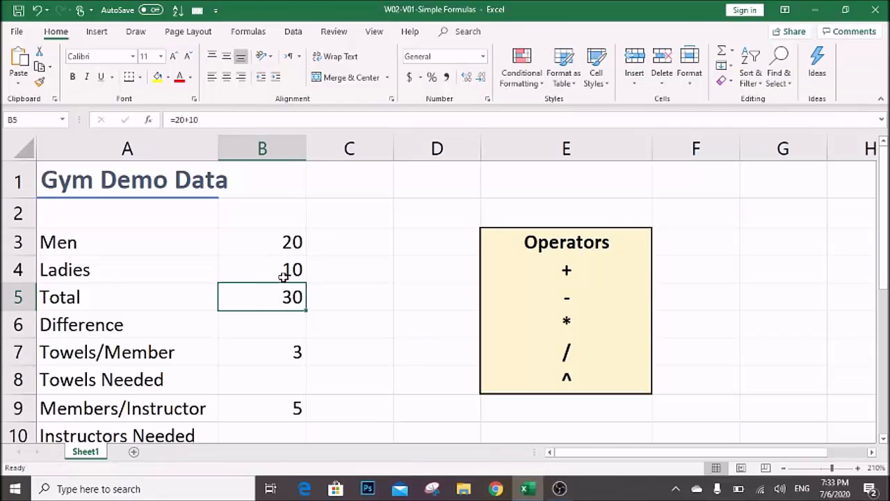
left_click(283, 276)
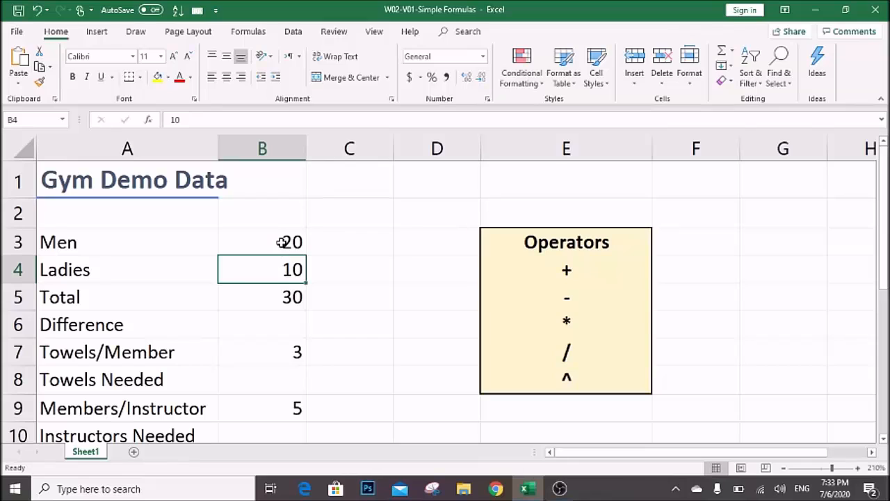
left_click(281, 241)
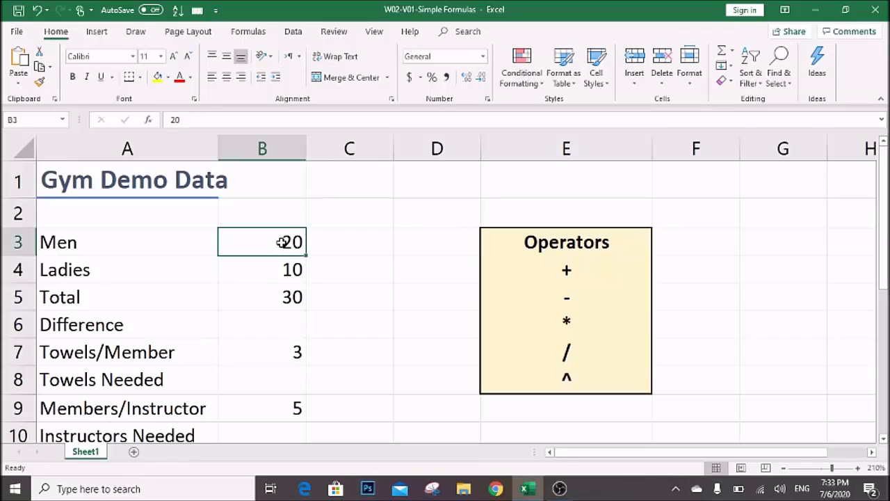
- Replace the Total formula in B5 with one that adds cell references, =B3+B4
left_click(275, 305)
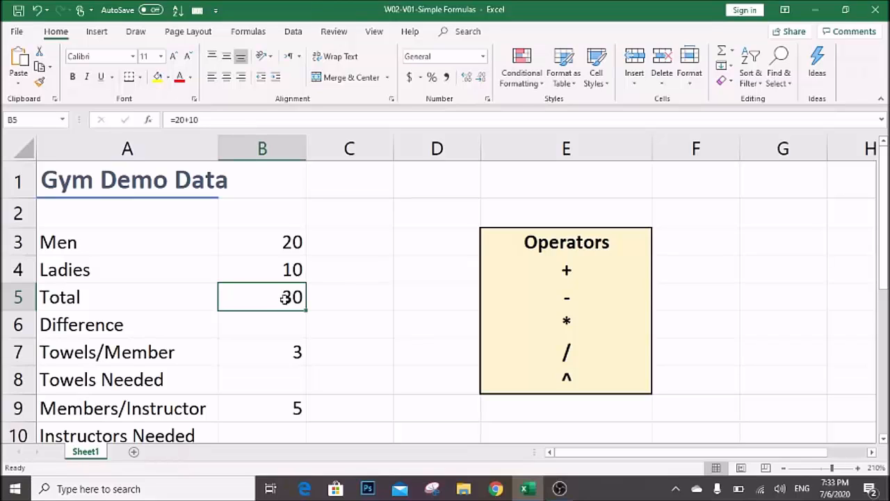
key("Delete")
type("=")
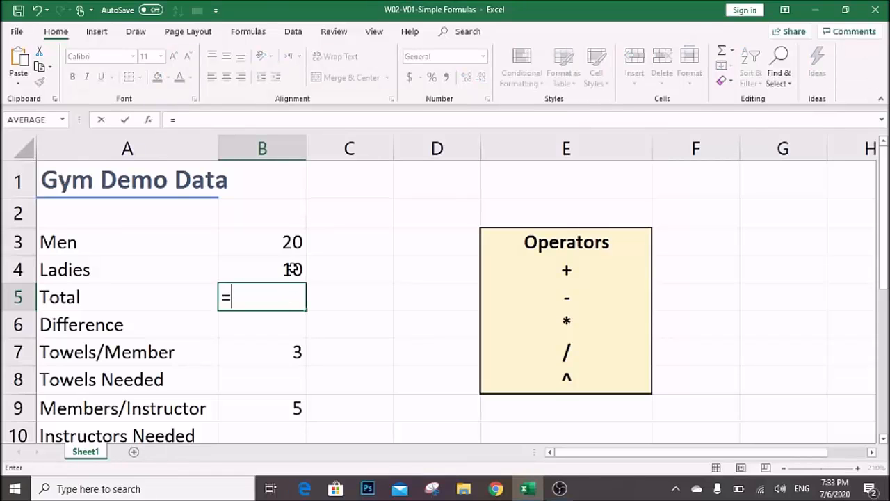
left_click(293, 241)
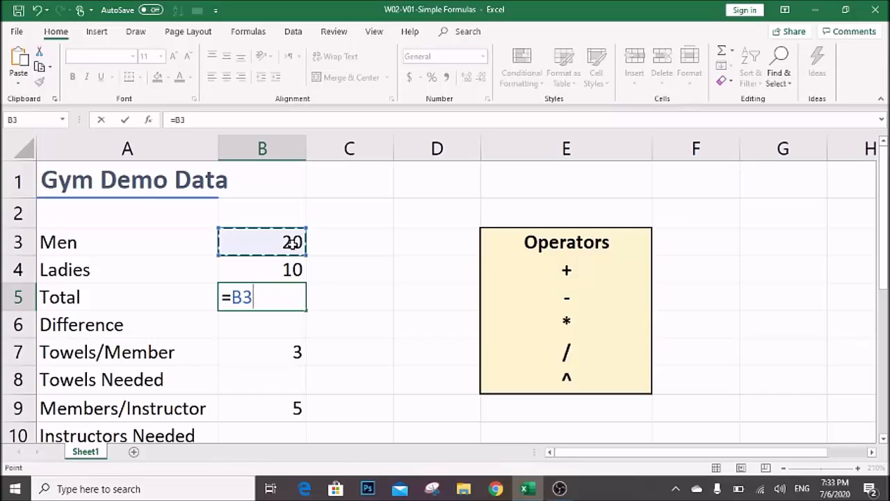
type("++")
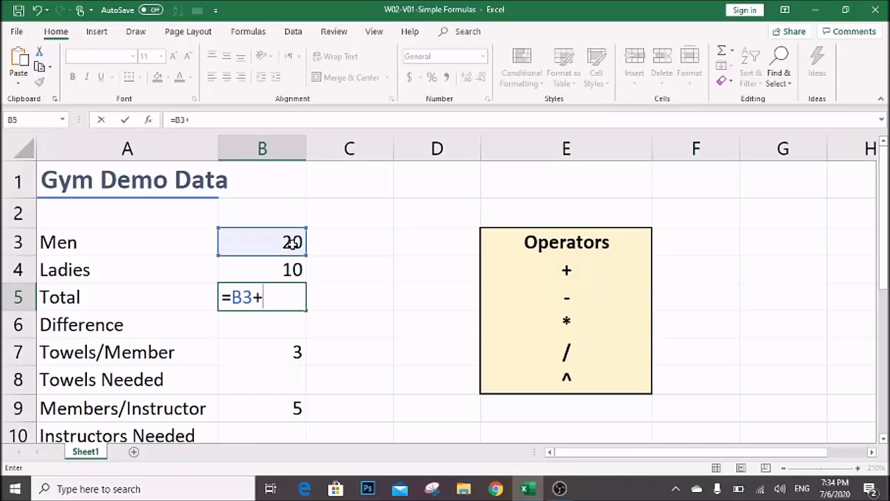
left_click(297, 265)
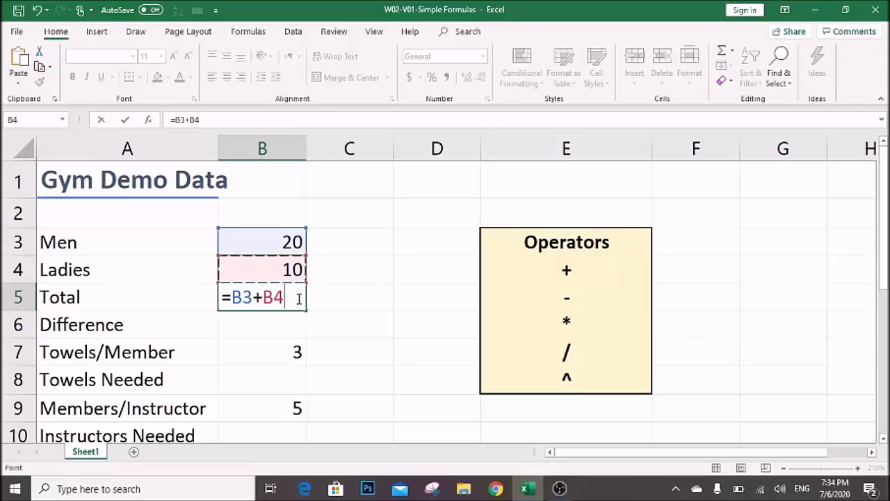
key("Return")
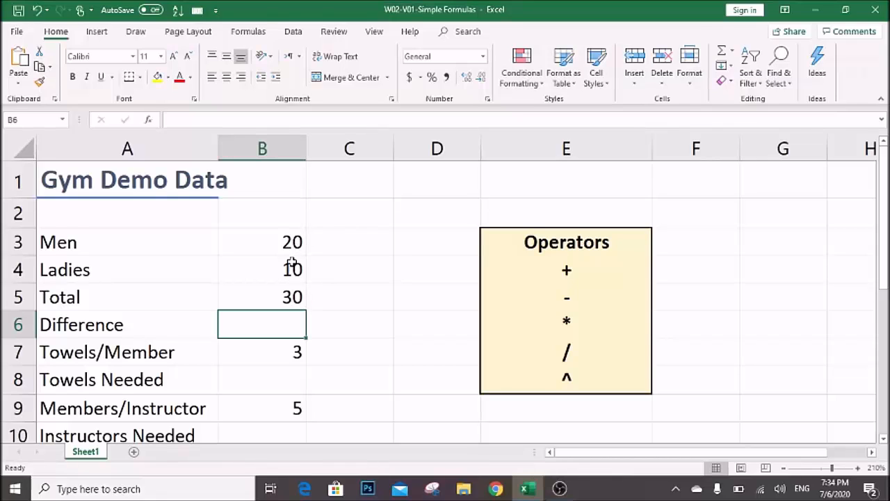
- Change the Ladies count in B4 to 15 and review the cell references in the Total formula
left_click(257, 272)
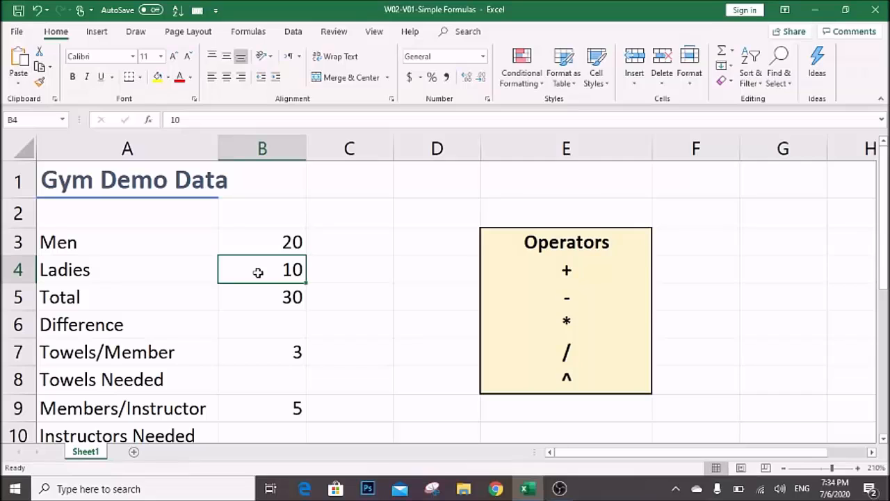
key("BackSpace")
type("15")
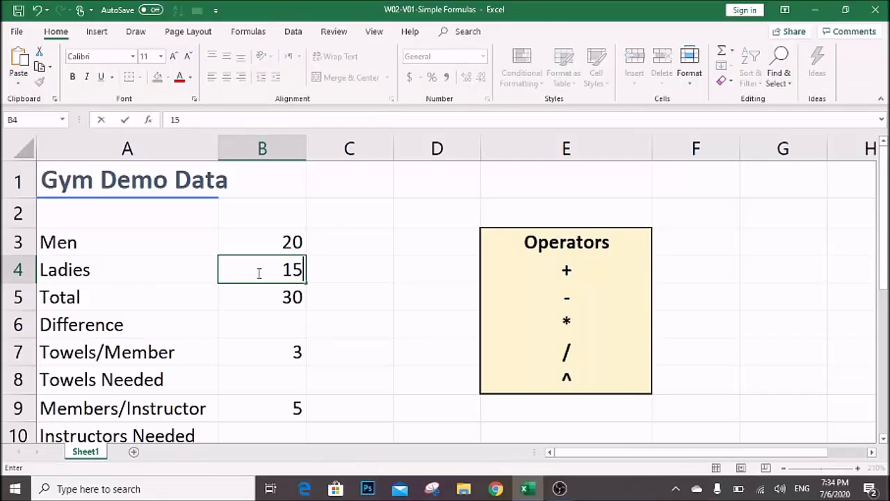
left_click(258, 292)
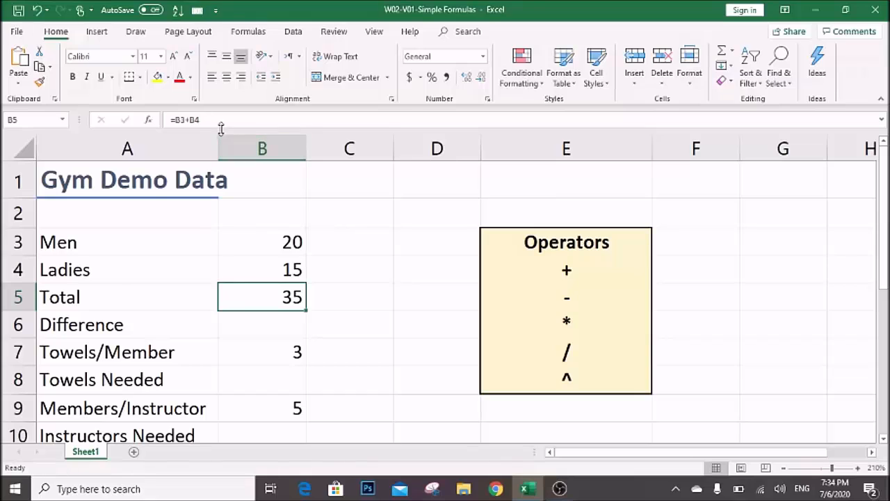
left_click(177, 121)
triple_click(177, 121)
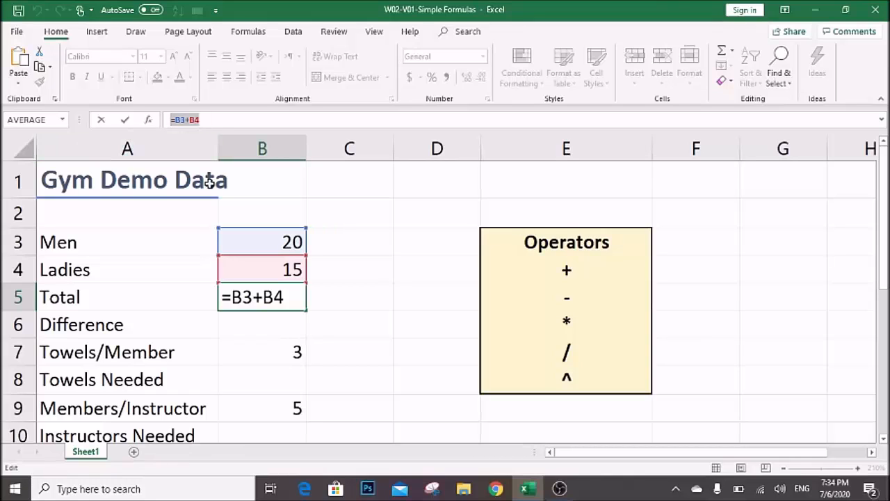
left_click(285, 301)
key("Return")
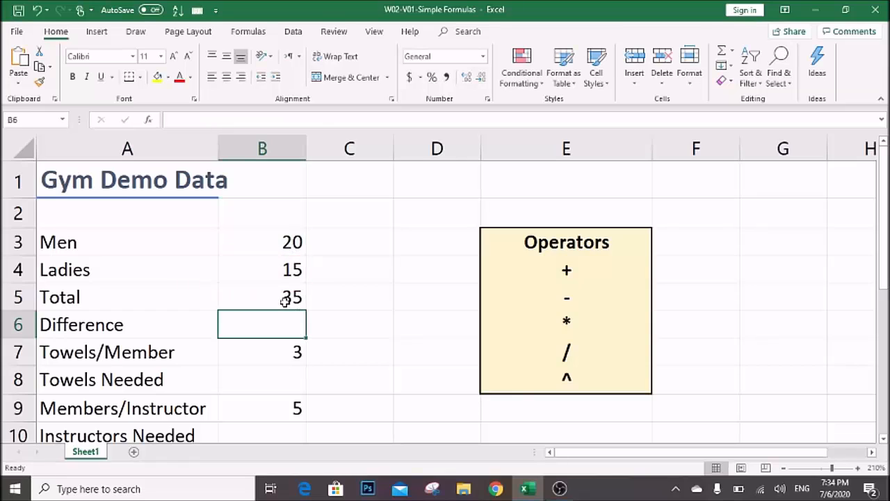
- Set the Ladies count in cell B4 back to 10
left_click(285, 270)
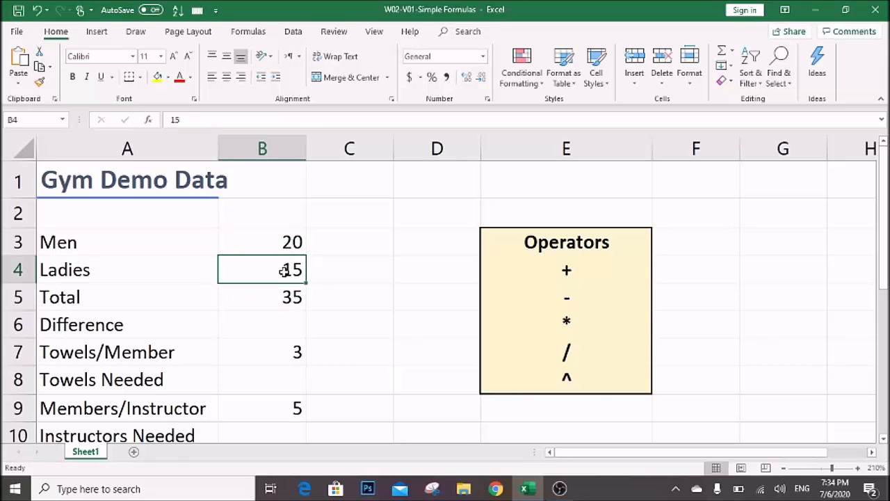
key("Down")
left_click(284, 270)
type("10")
key("ctrl+Return")
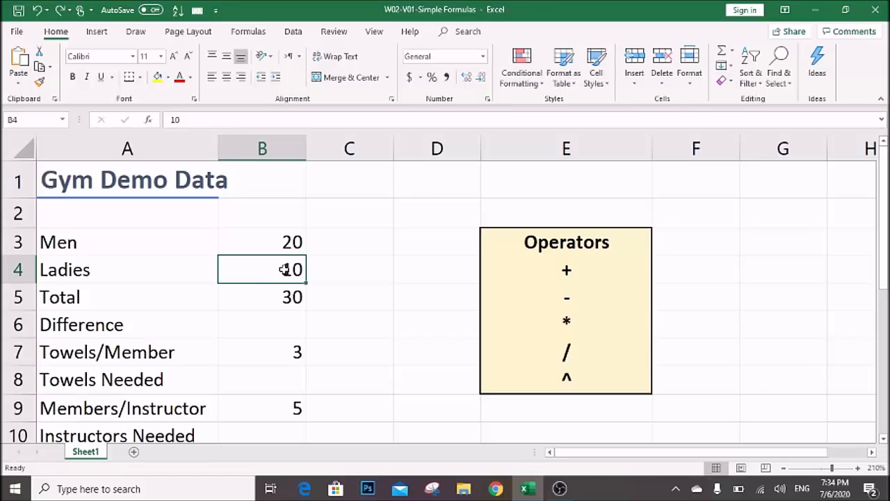
- Calculate the Difference in B6 by subtracting ladies from men with the formula =B3-B4
left_click(295, 336)
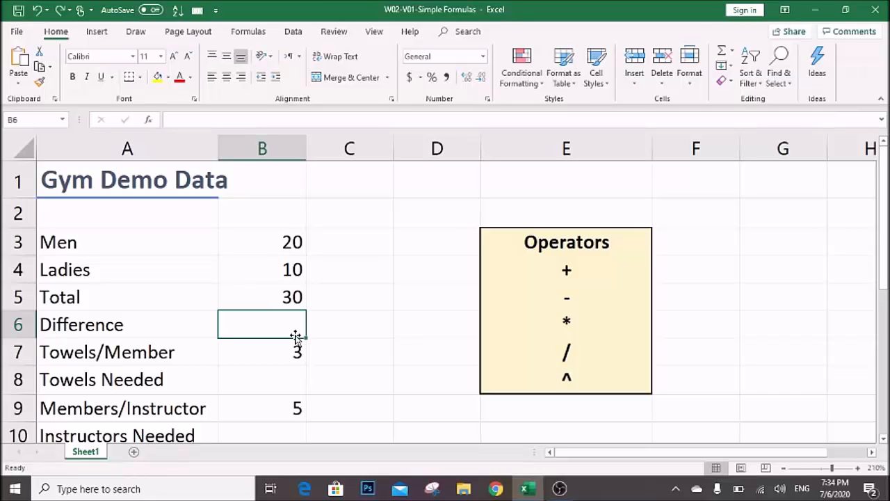
type("=")
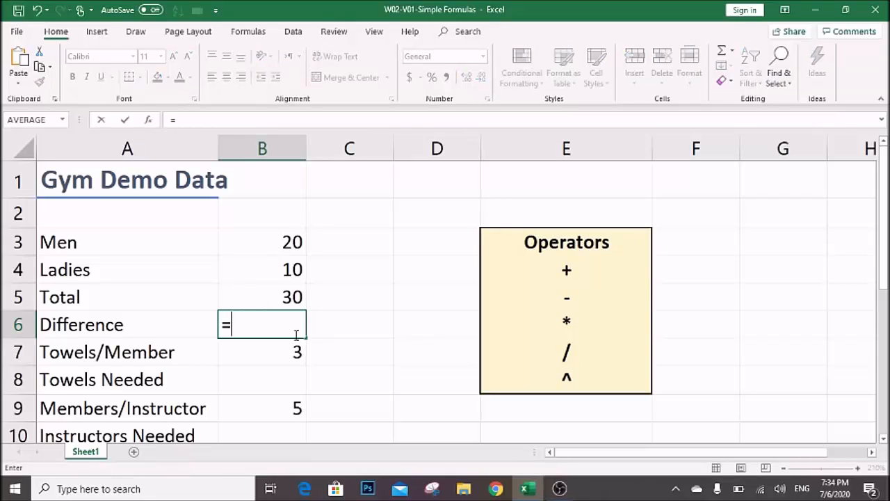
left_click(295, 240)
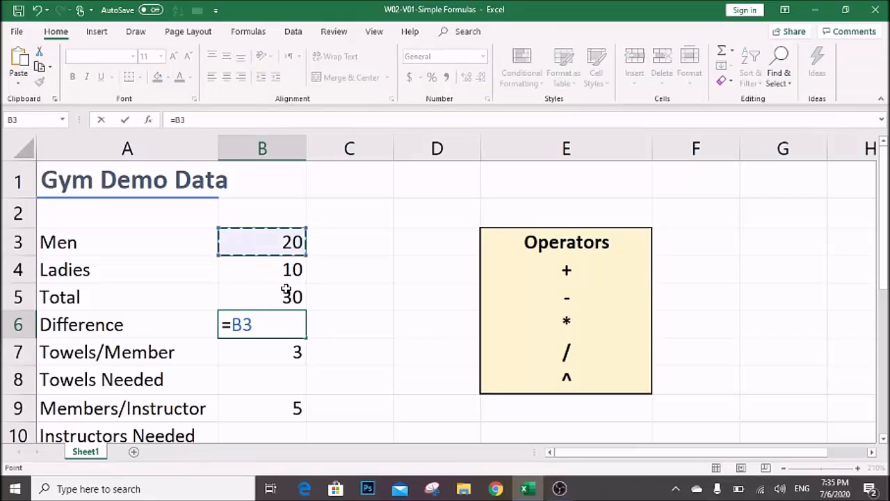
type("-")
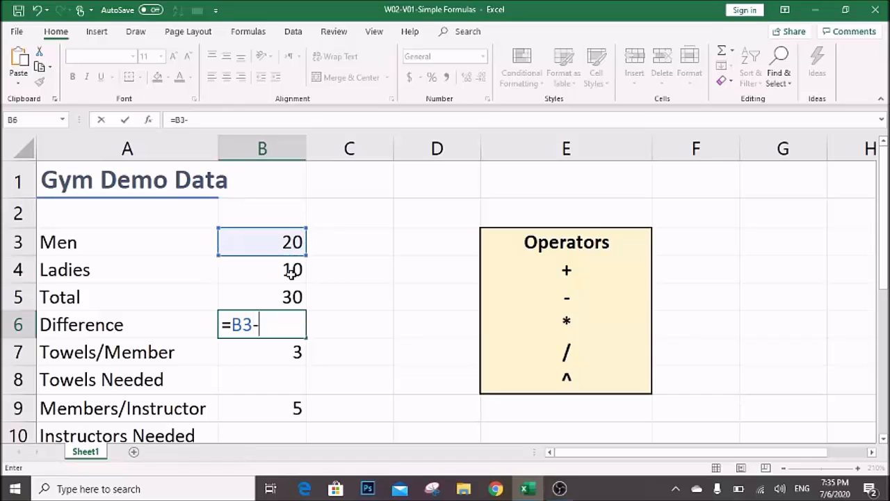
left_click(292, 273)
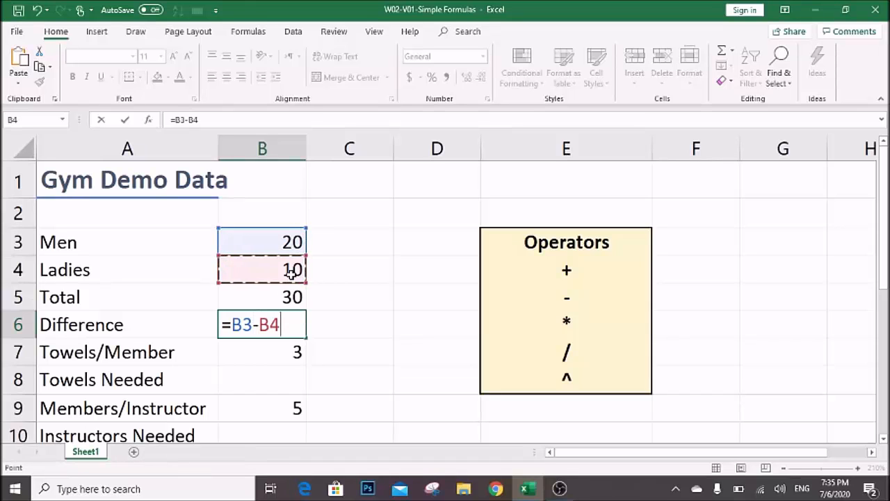
key("Return")
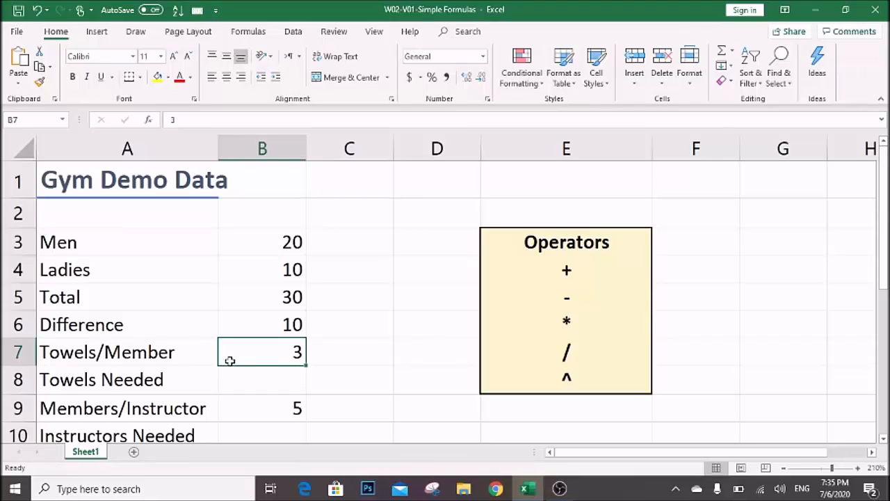
- Calculate Towels Needed in B8 by multiplying the total by towels per member with =B5*B7
left_click(274, 384)
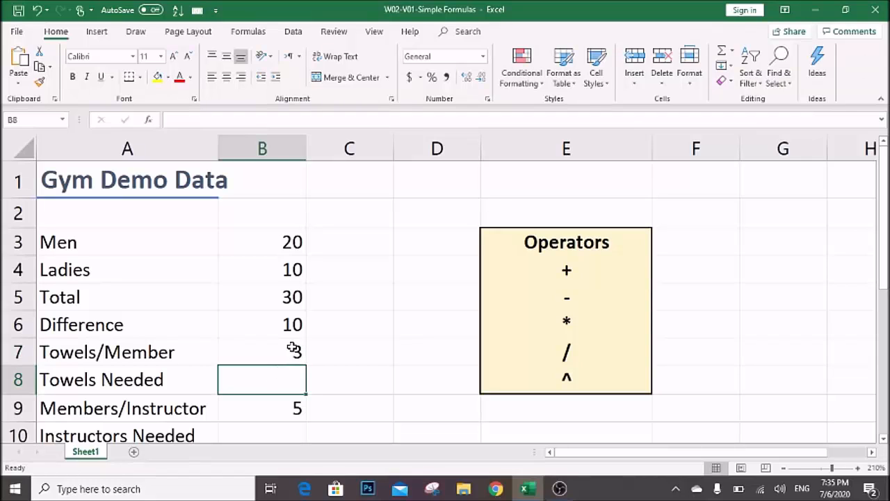
type("=")
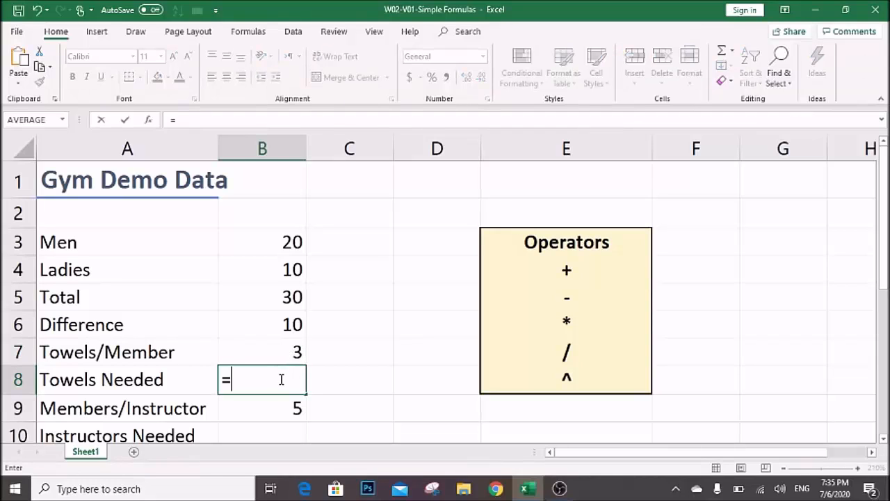
left_click(287, 297)
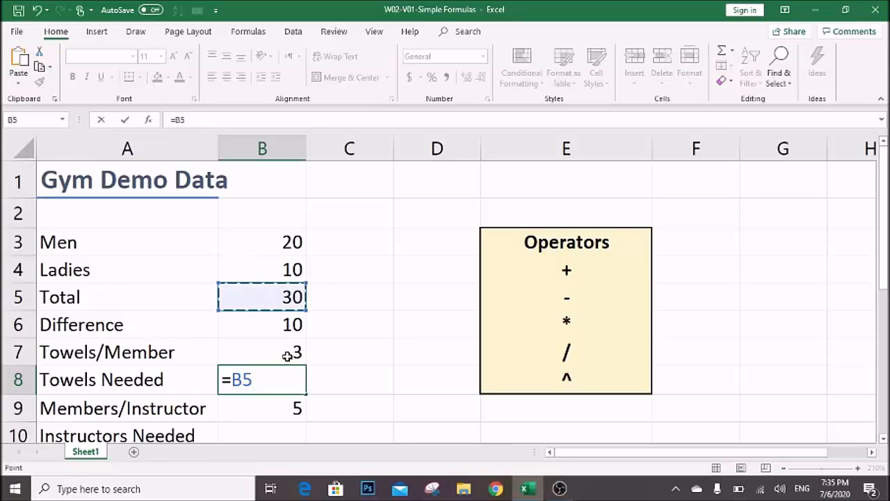
type("*")
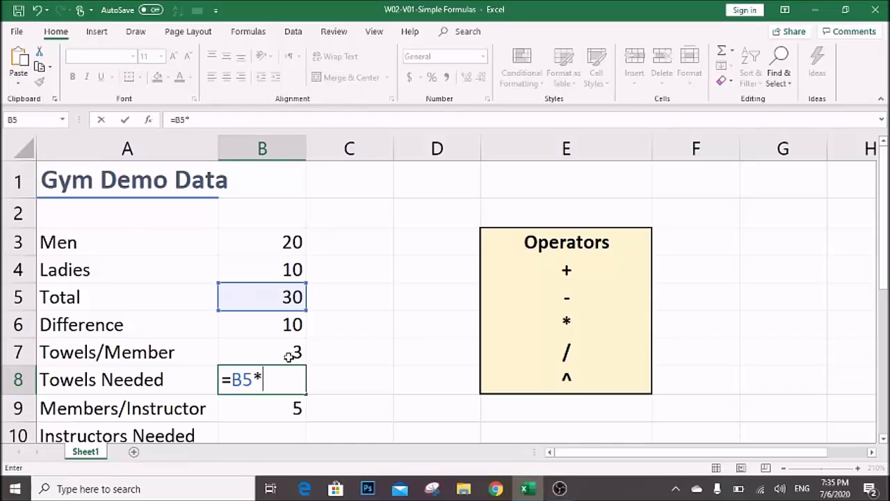
left_click(295, 355)
key("Return")
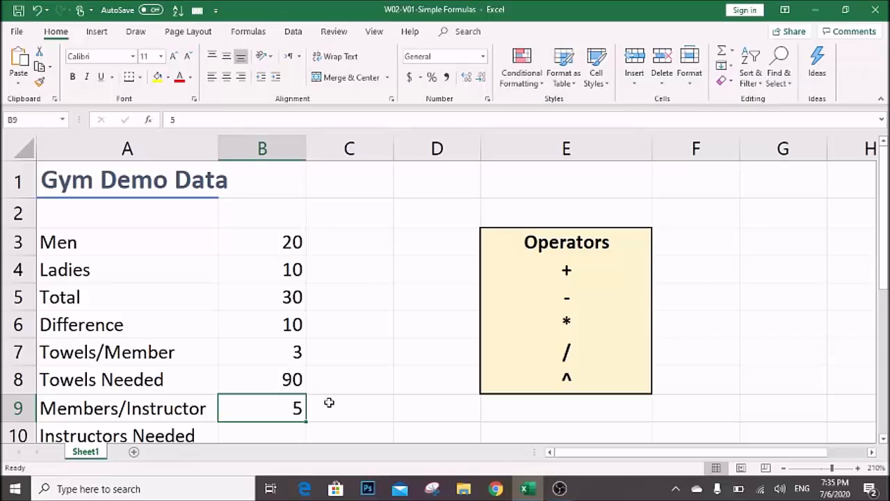
- Calculate Instructors Needed in B10 by dividing the total by members per instructor with the formula =B5/B9
left_click_drag(883, 279, 884, 295)
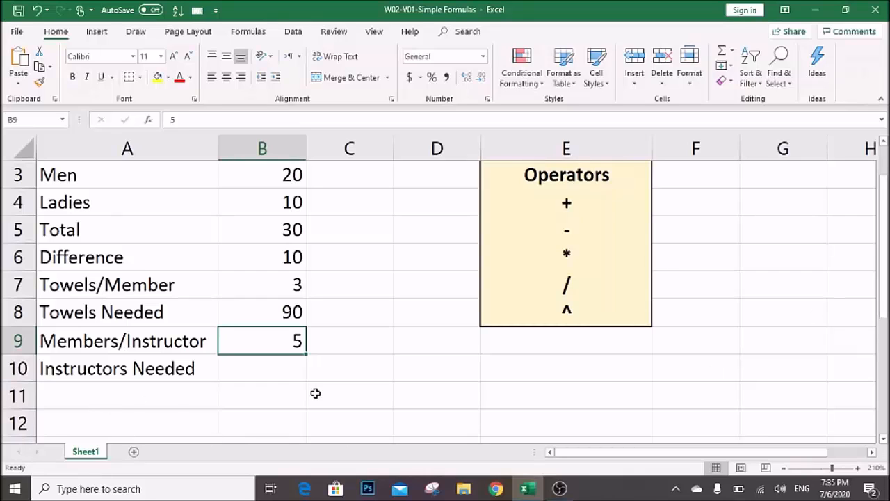
left_click(282, 381)
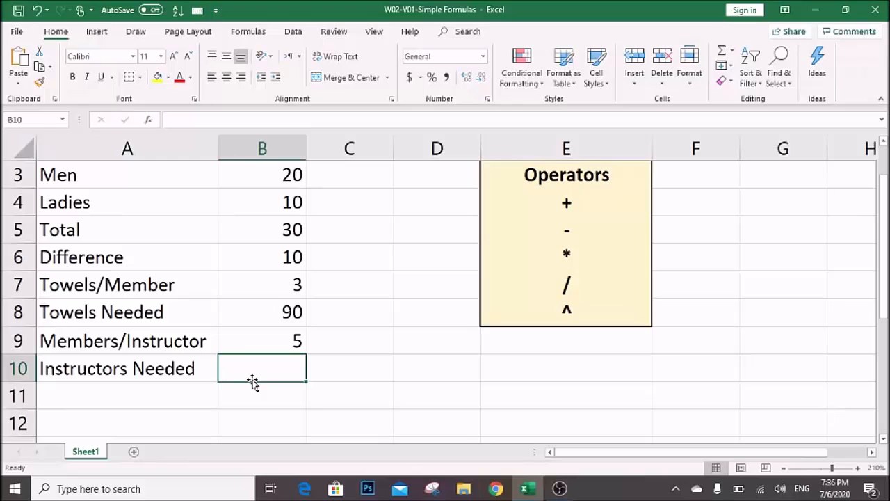
type("=")
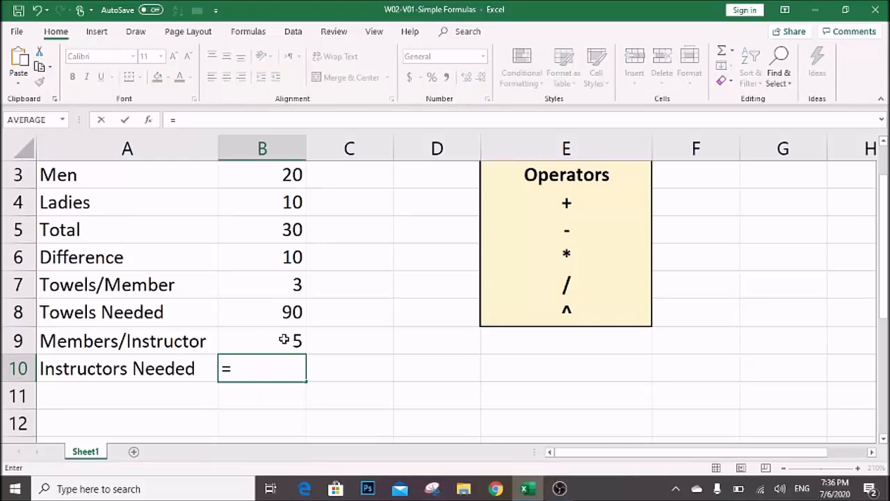
left_click(287, 229)
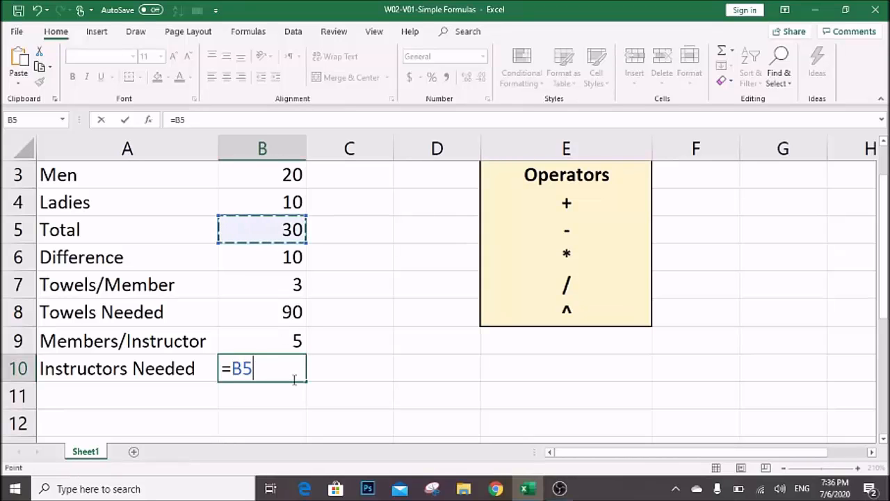
type("/")
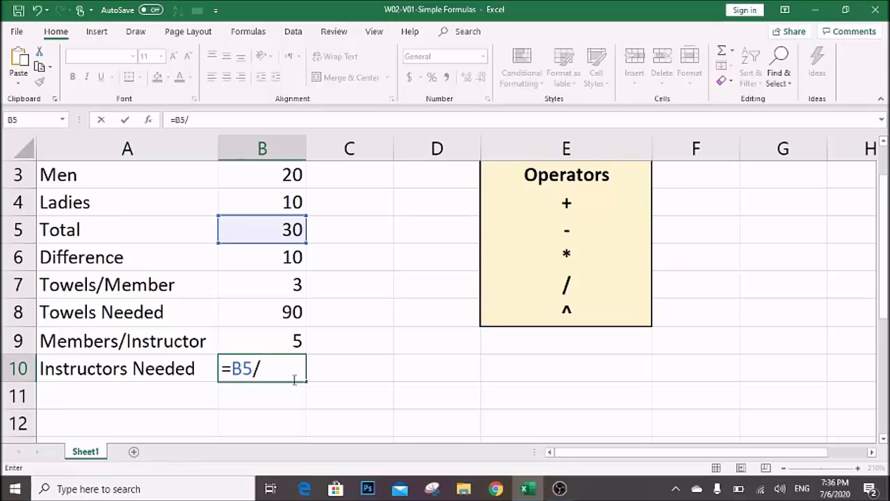
left_click(296, 343)
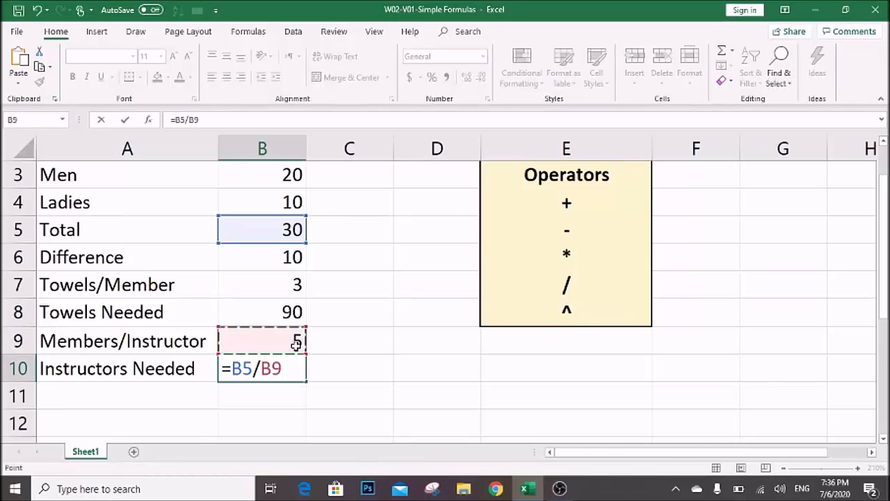
key("Return")
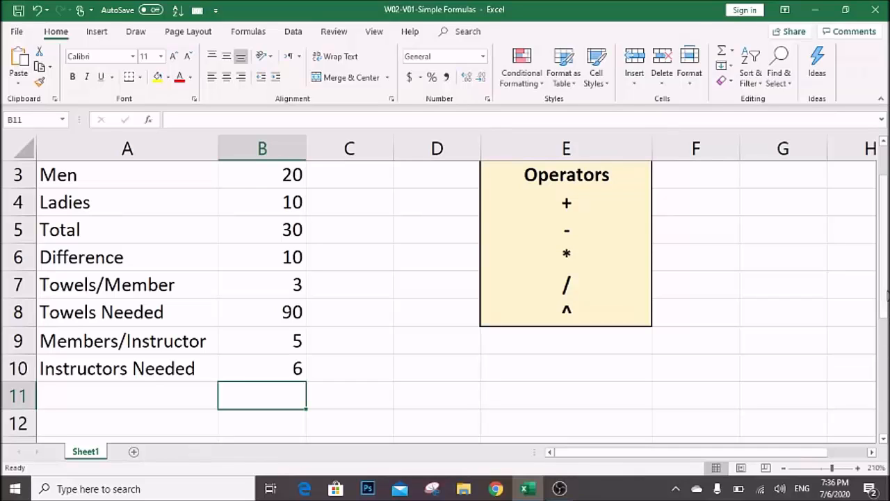
left_click_drag(884, 291, 885, 262)
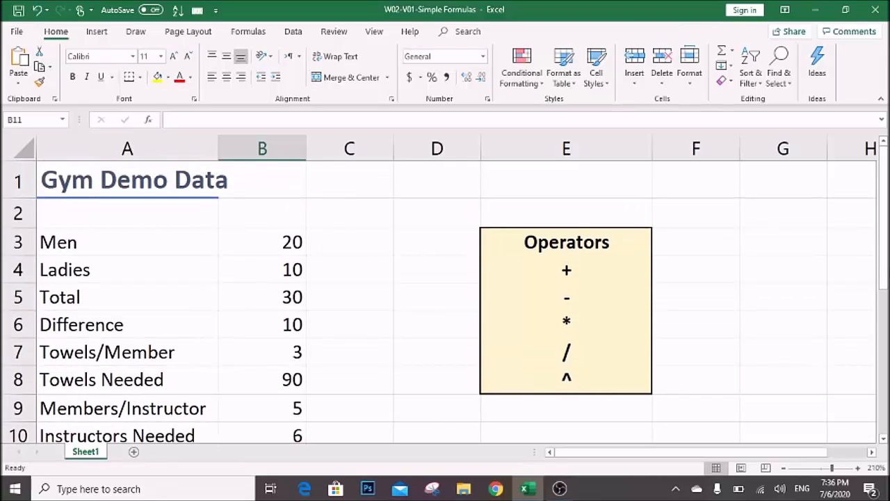
left_click_drag(885, 244, 889, 259)
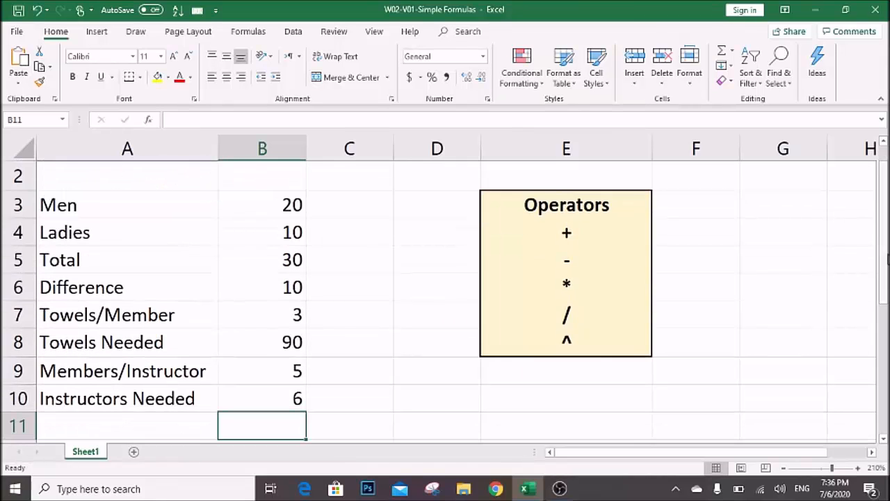